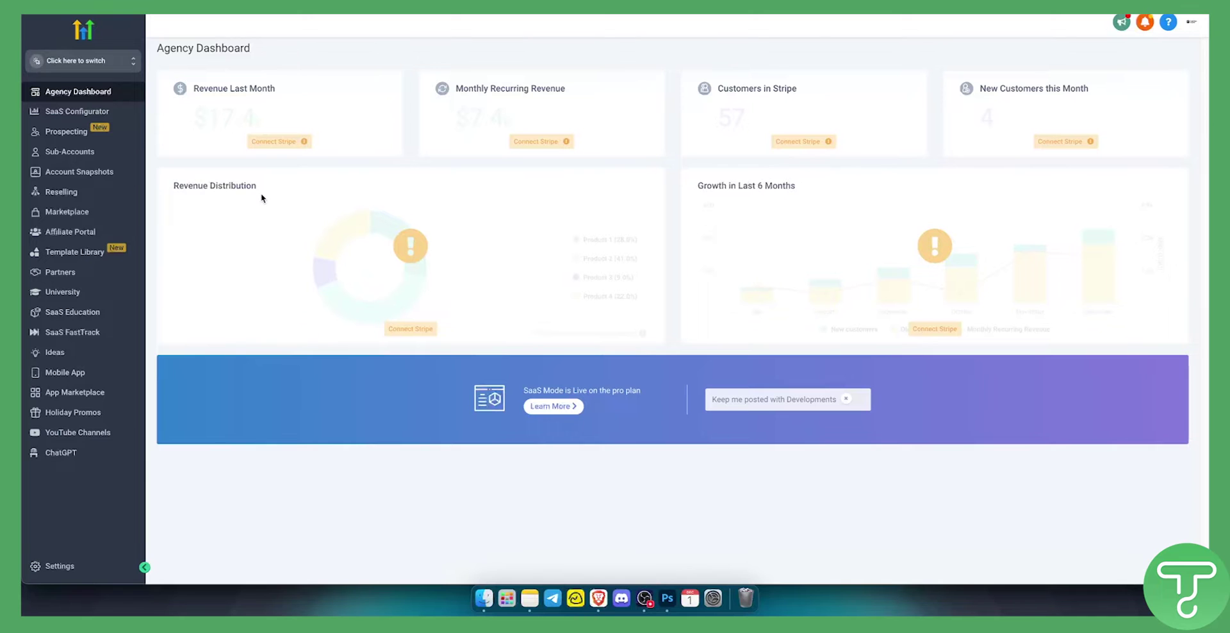
Open the sub-account switcher and close it again without switching accounts.
left_click(115, 60)
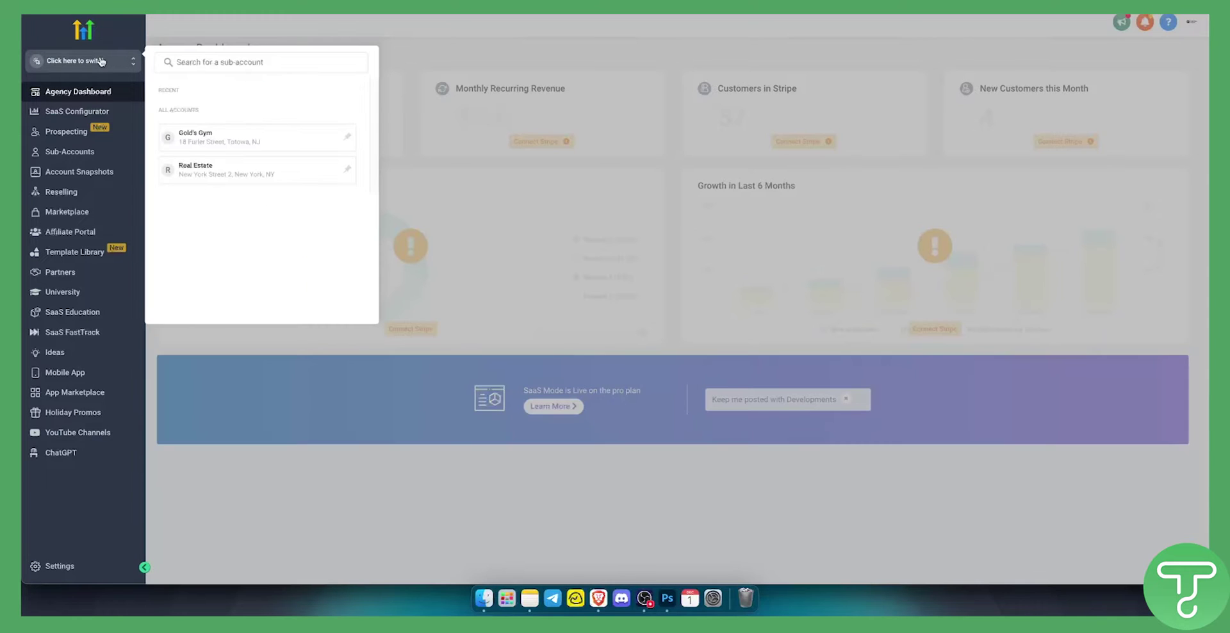
left_click(100, 60)
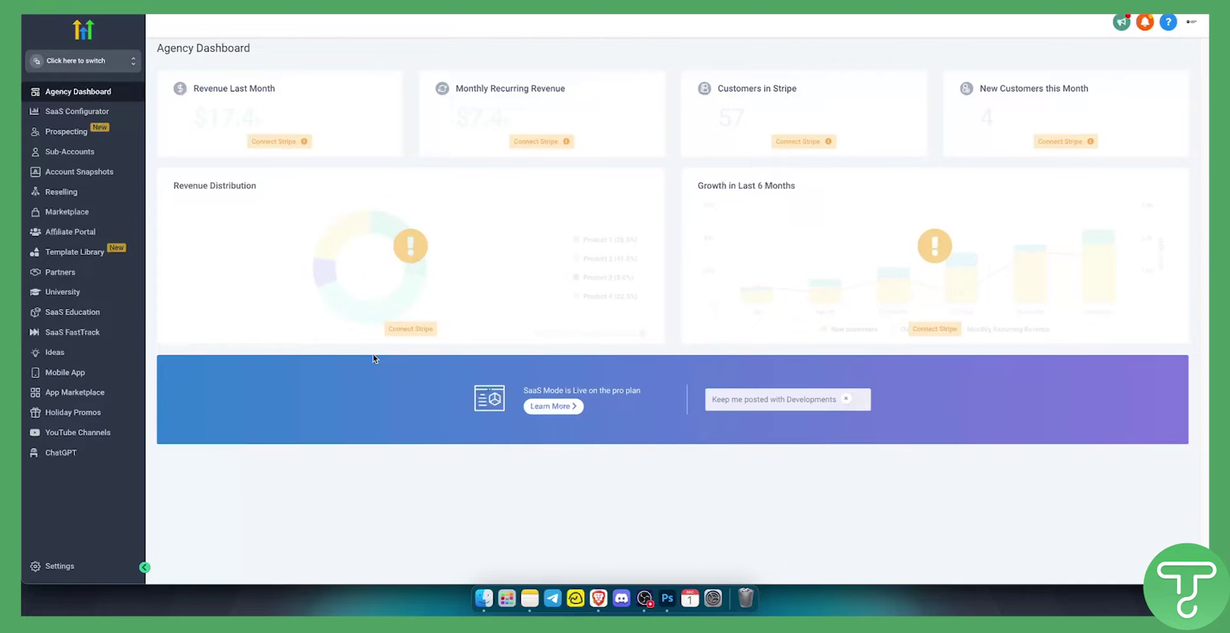
On Account Snapshots, start a snapshot 'Websites & Funnels From Other Account' sourced from Real Estate.
left_click(80, 173)
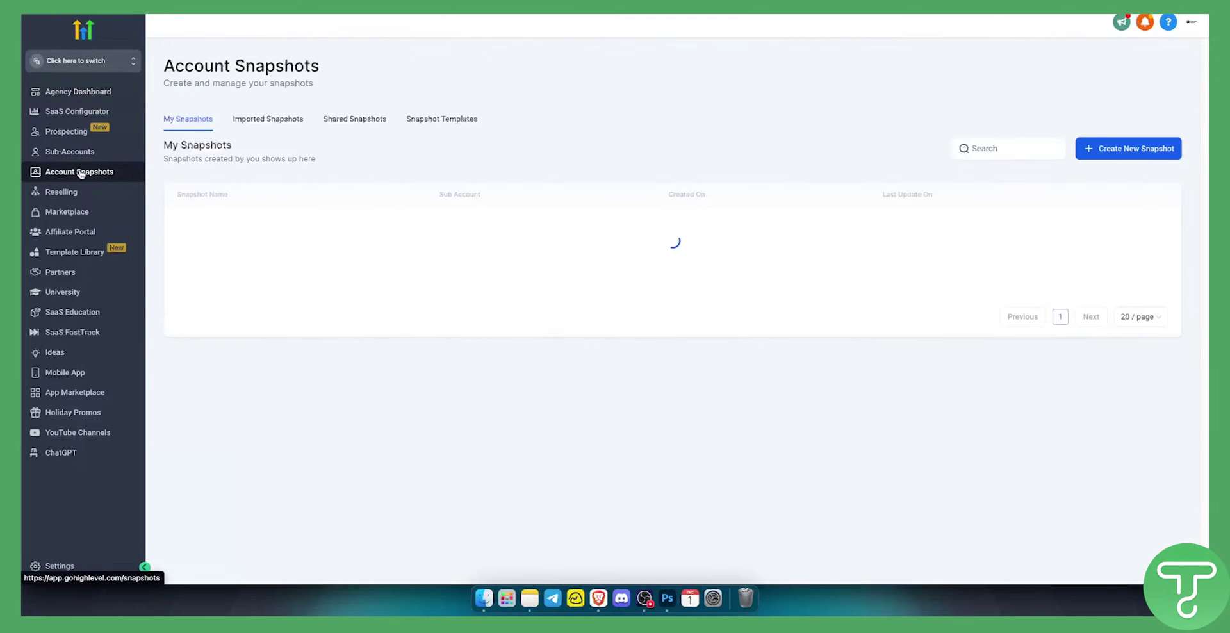
left_click(1098, 149)
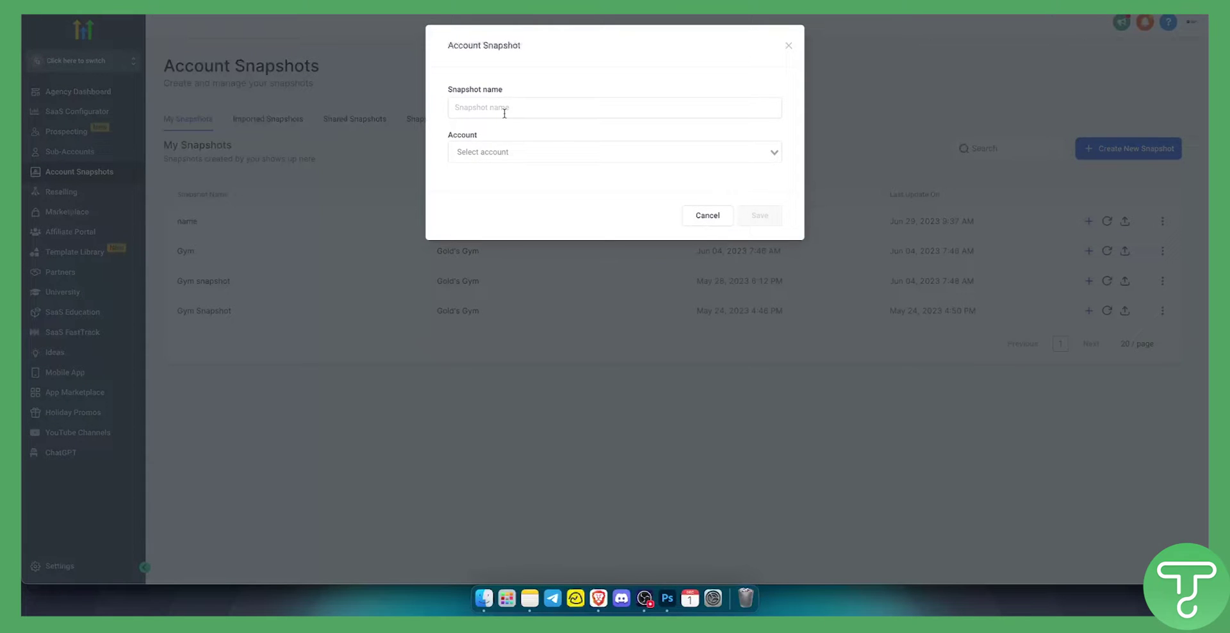
left_click(504, 114)
type("Webs")
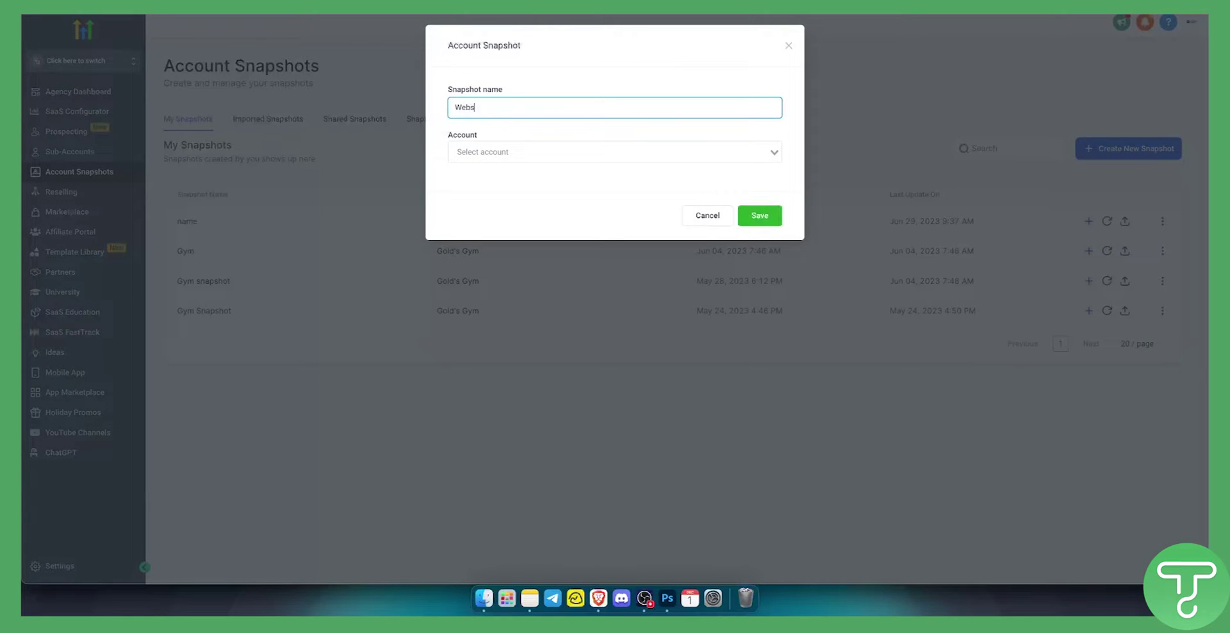
type("ites & fu")
key("BackSpace")
key("BackSpace")
type("Funnels From O")
type("ther Account")
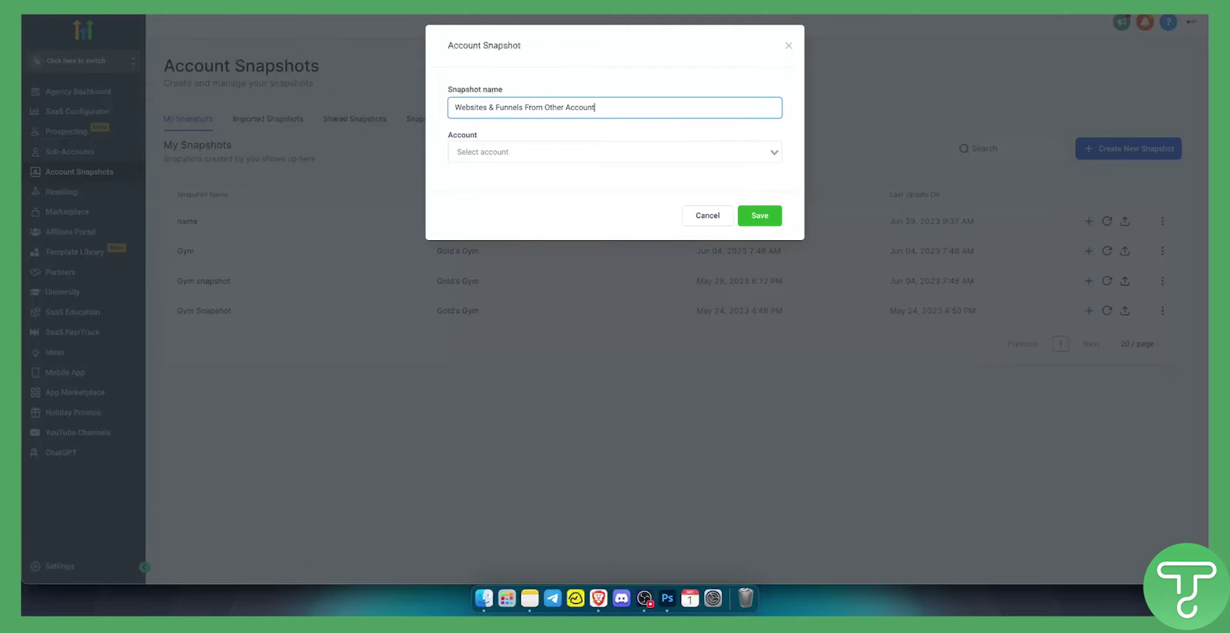
left_click(548, 151)
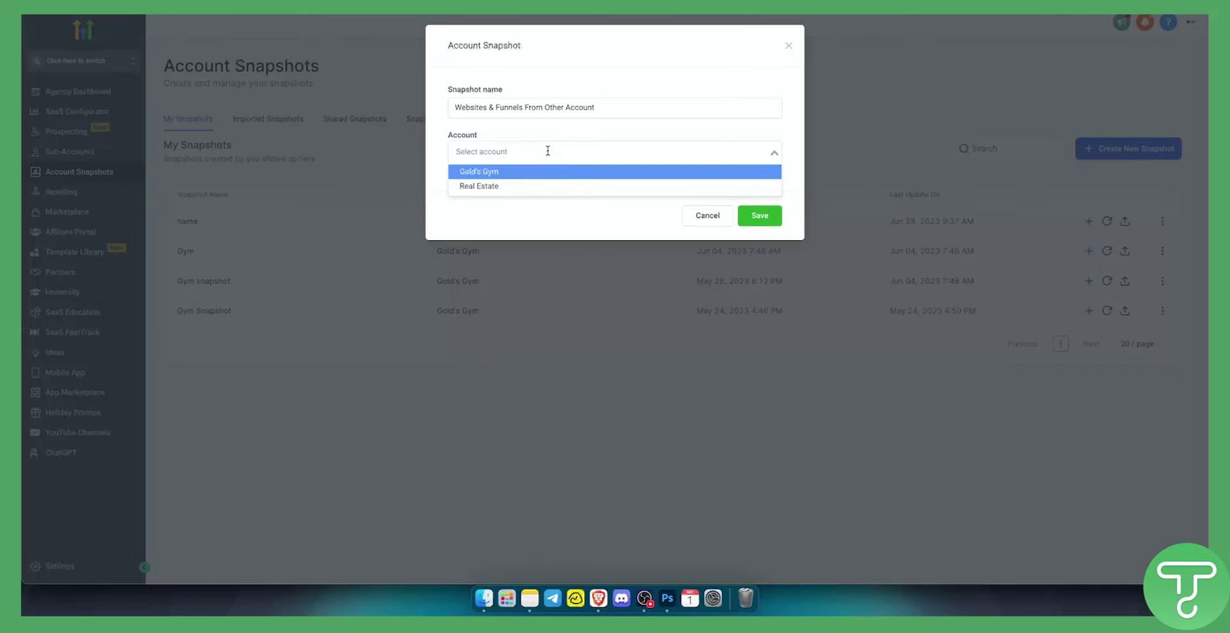
left_click(525, 188)
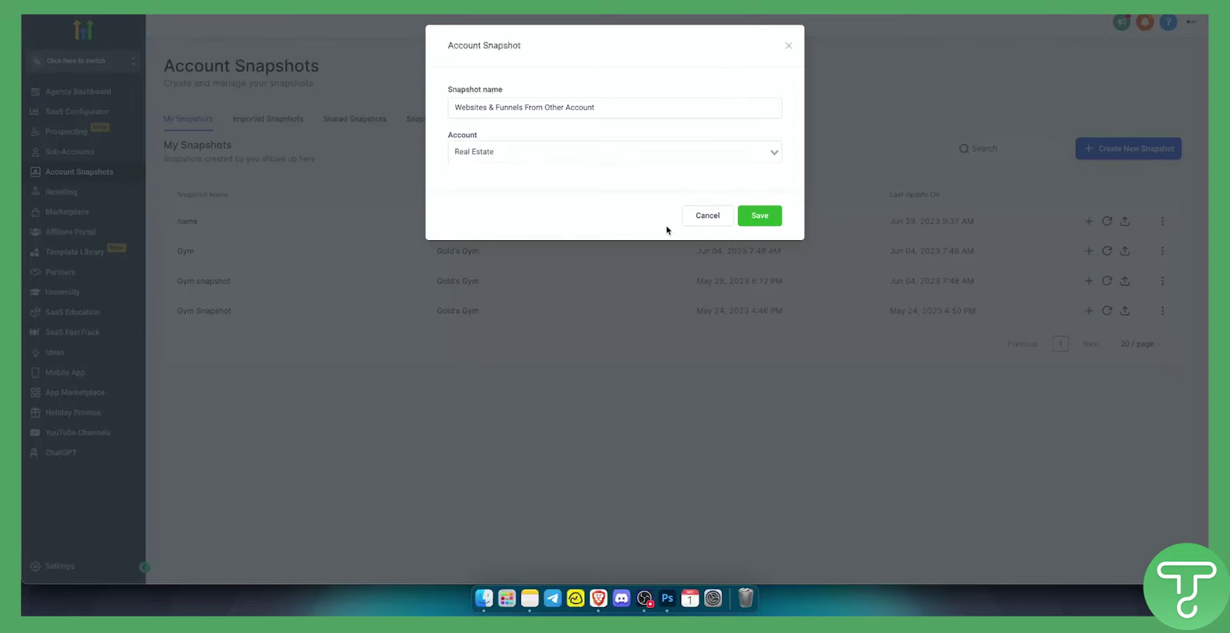
Save the Real Estate snapshot and go to the Sub-Accounts overview.
left_click(771, 216)
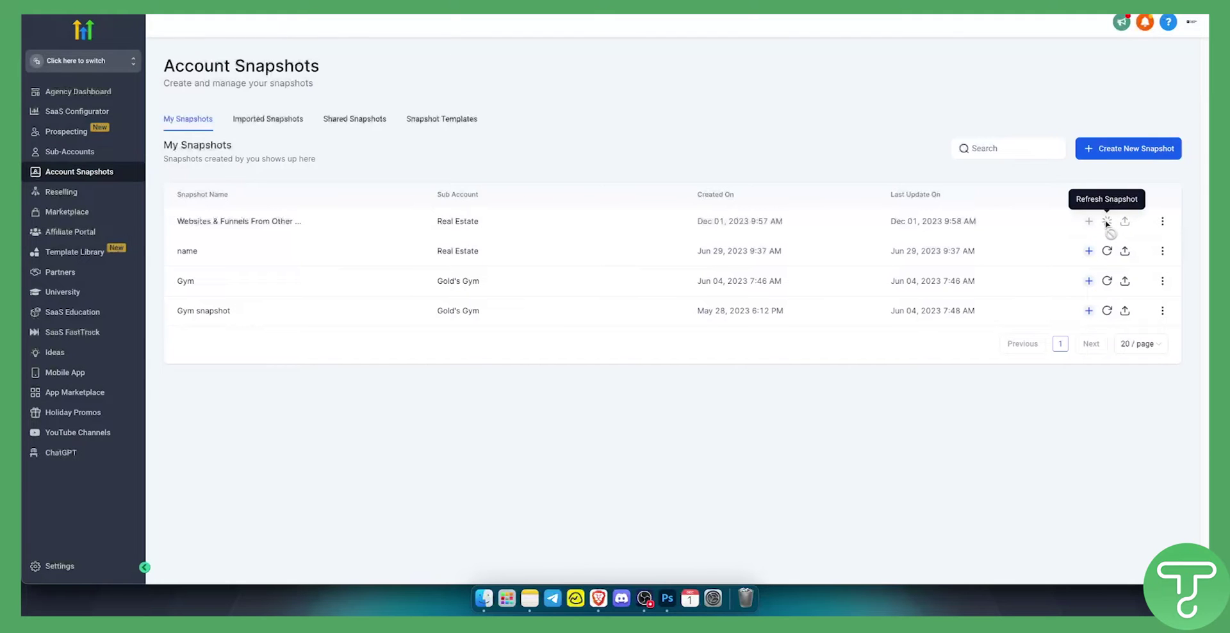
left_click(103, 100)
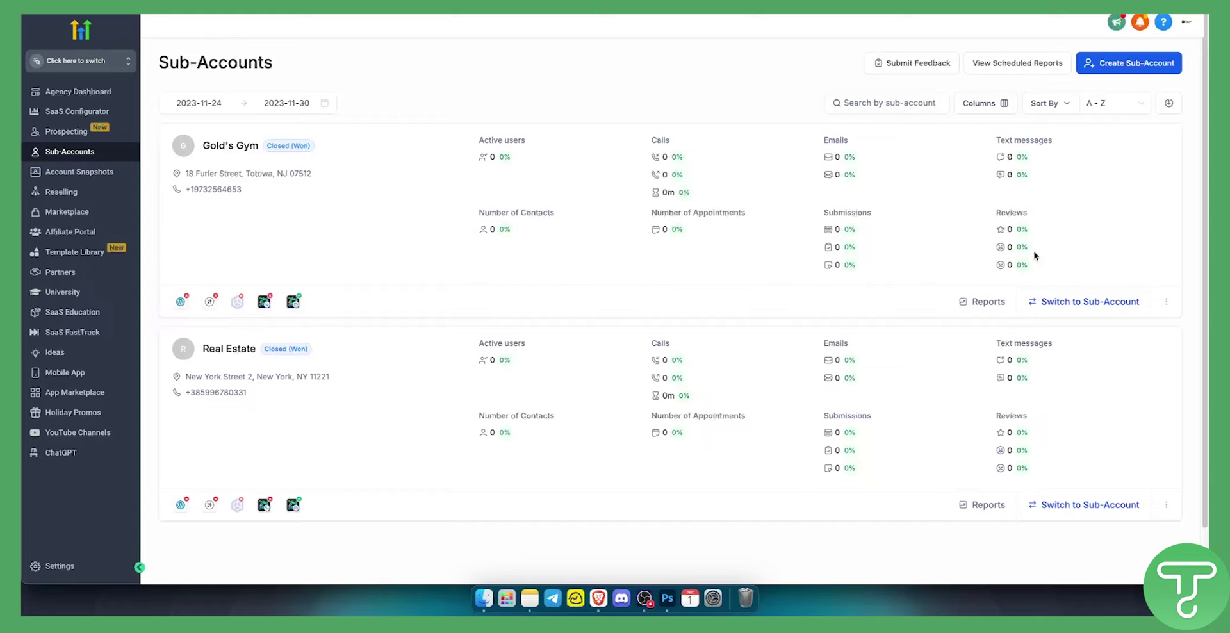
From Gold's Gym's Manage Client page, load the 'Imported - Industry Template - Real Estate' snapshot.
left_click(1167, 305)
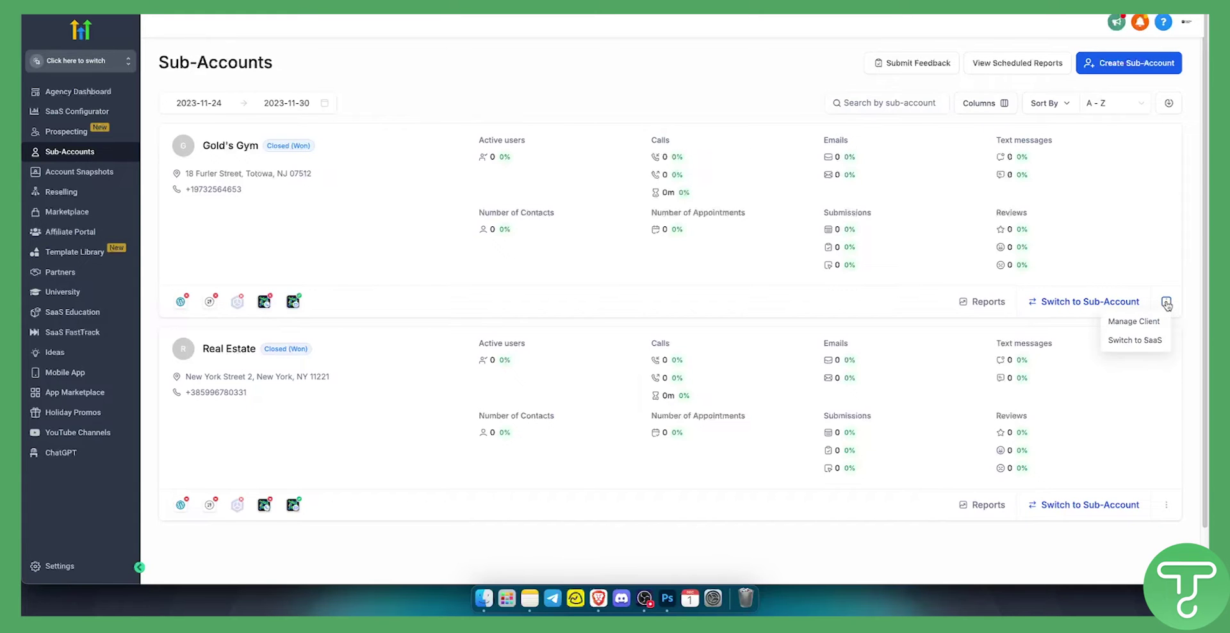
left_click(1141, 323)
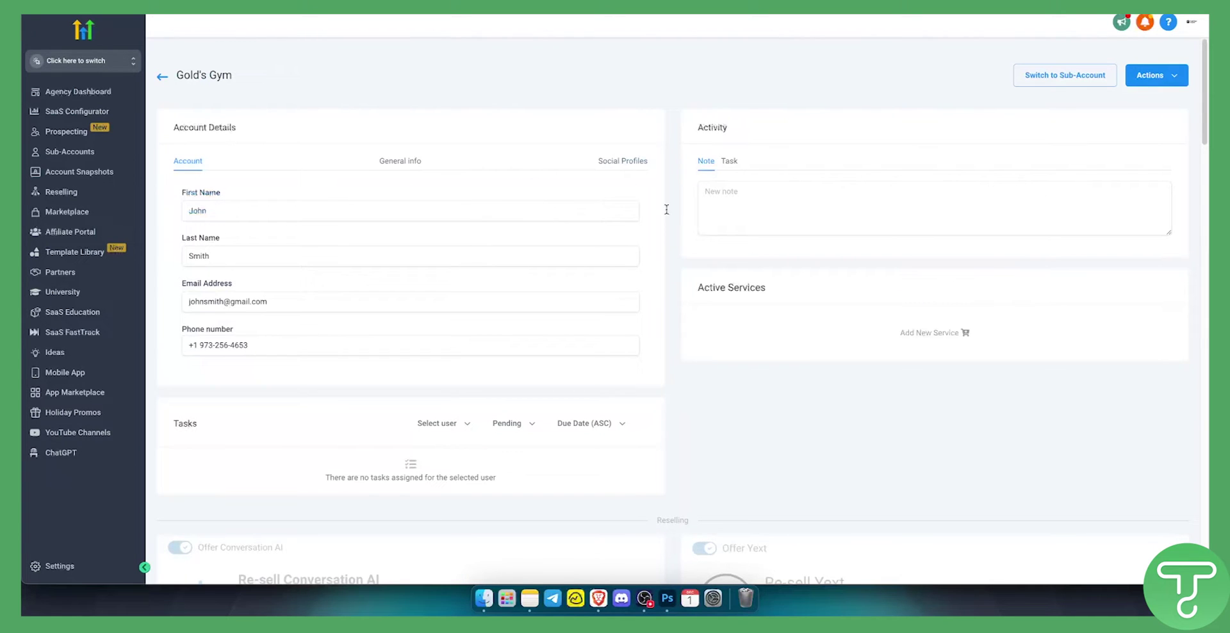
left_click(1161, 87)
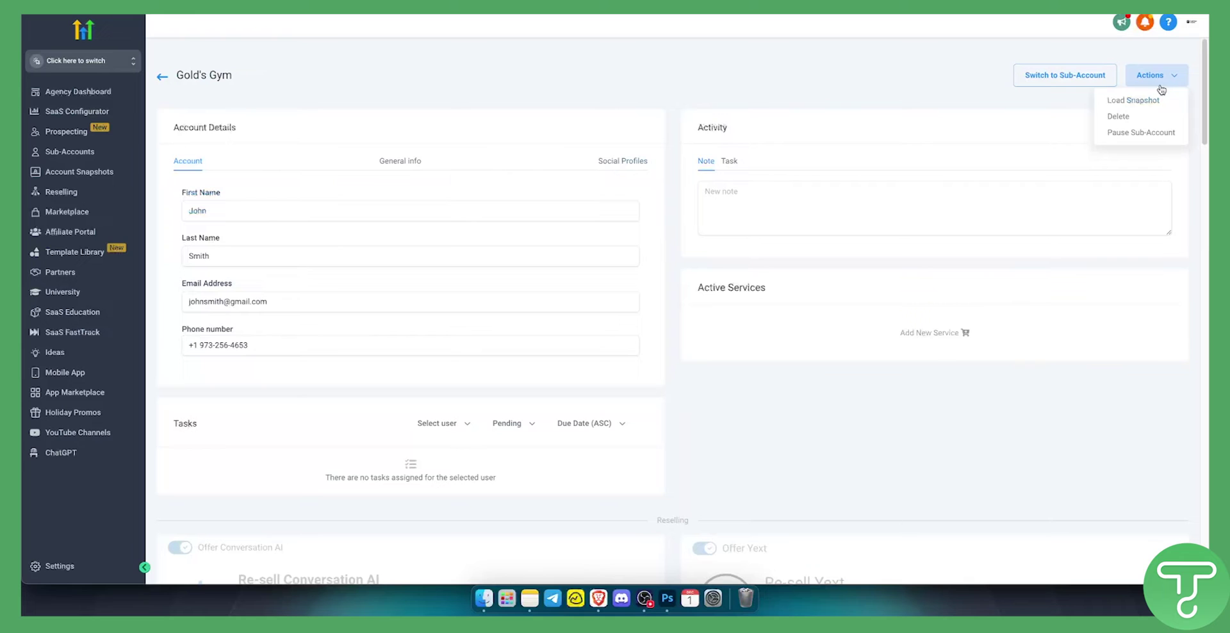
left_click(1144, 101)
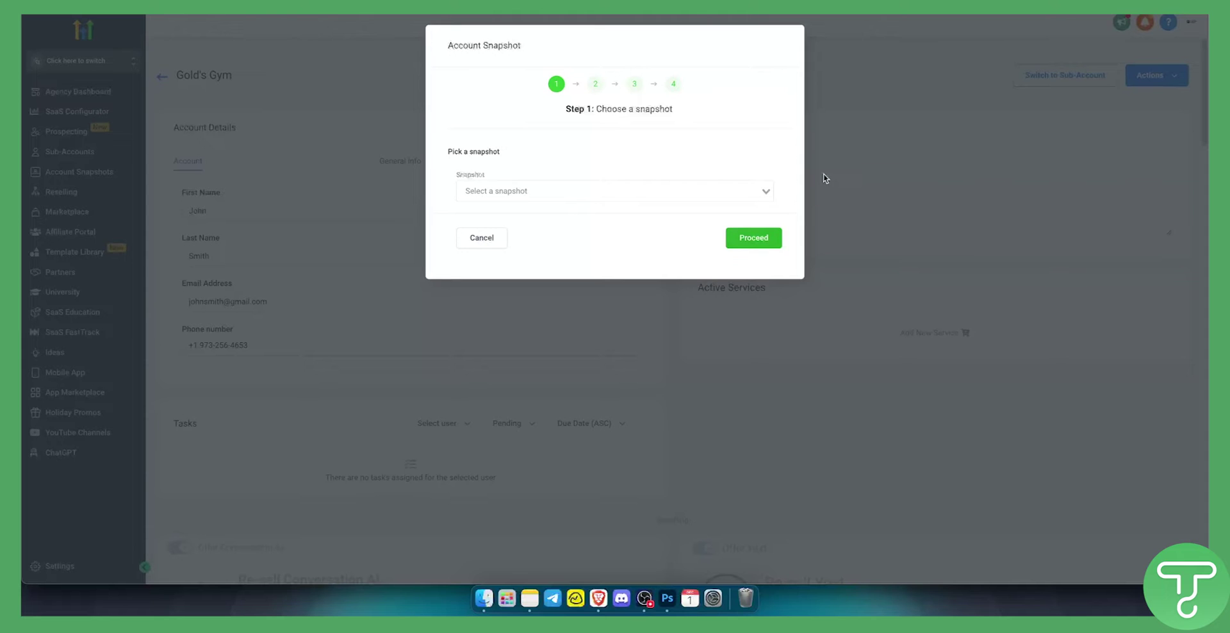
left_click(655, 192)
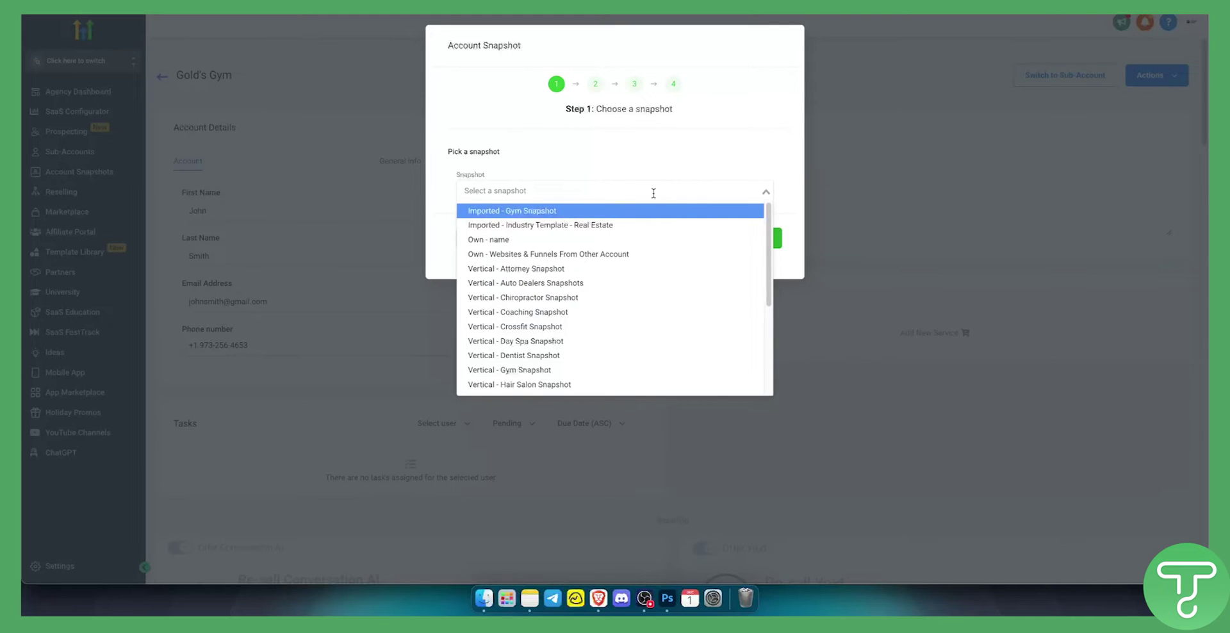
scroll(624, 240, "down", 5)
scroll(572, 313, "up", 5)
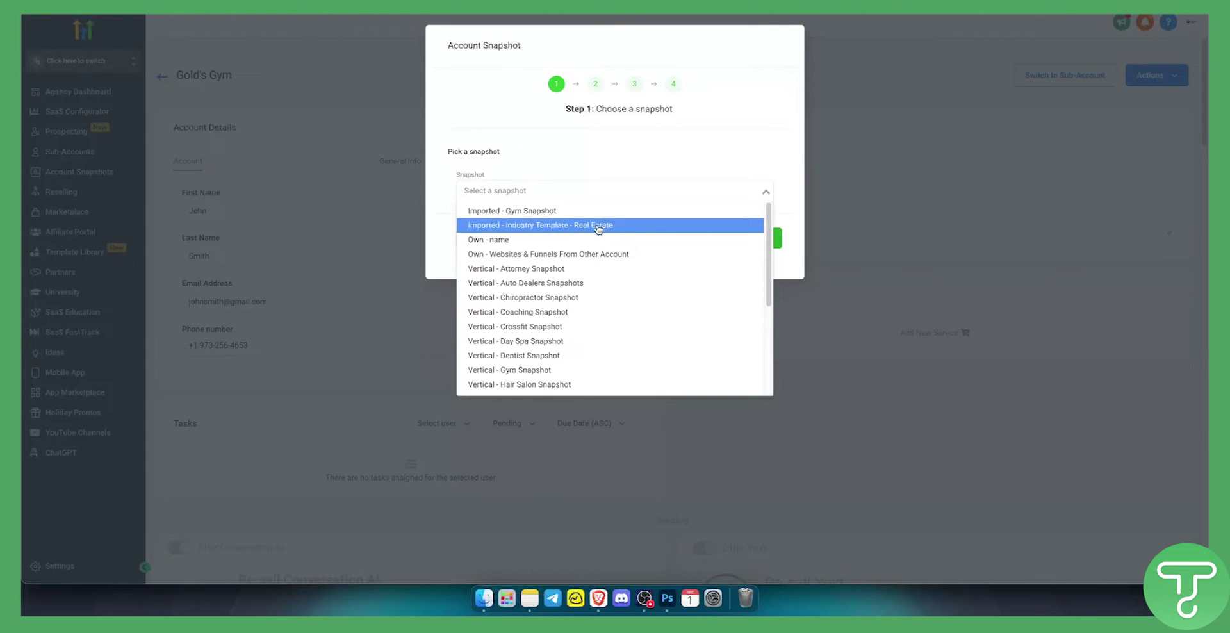
left_click(555, 228)
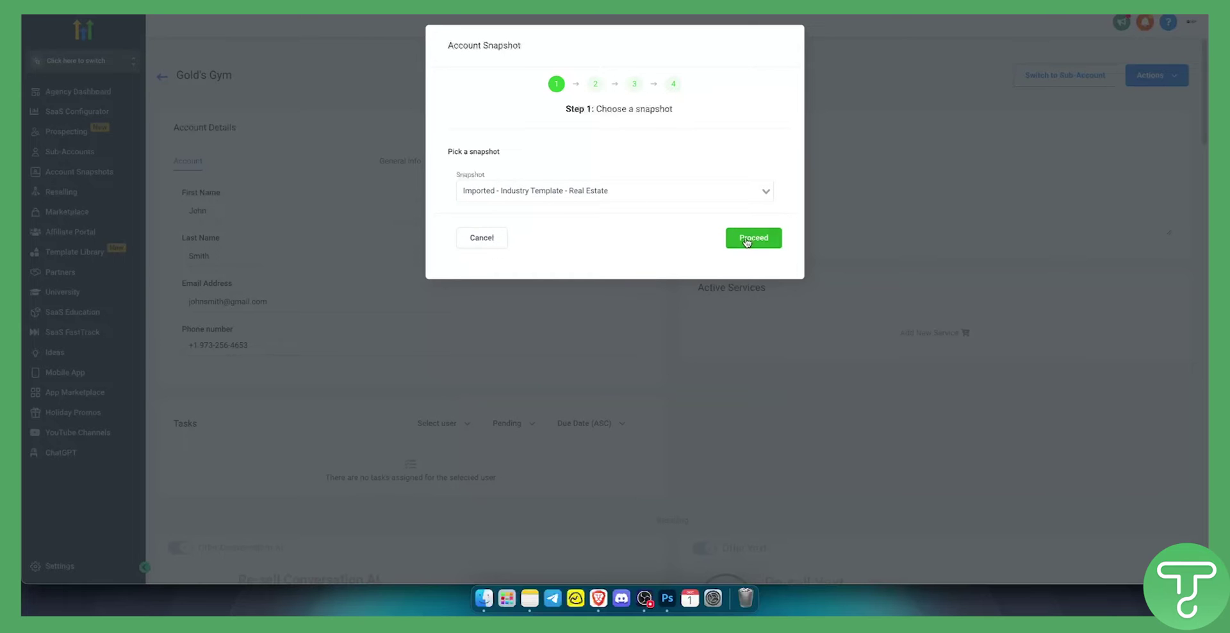
Skip all snapshot assets except Custom Values and Forms, which are set to Select All.
left_click(746, 241)
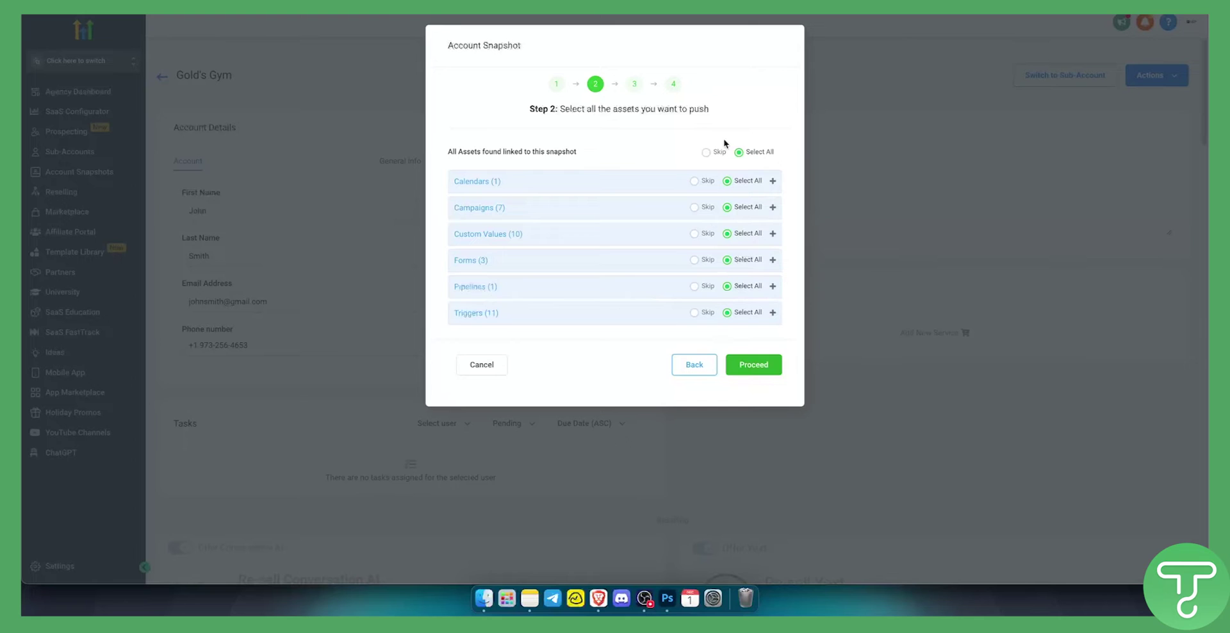
left_click(707, 153)
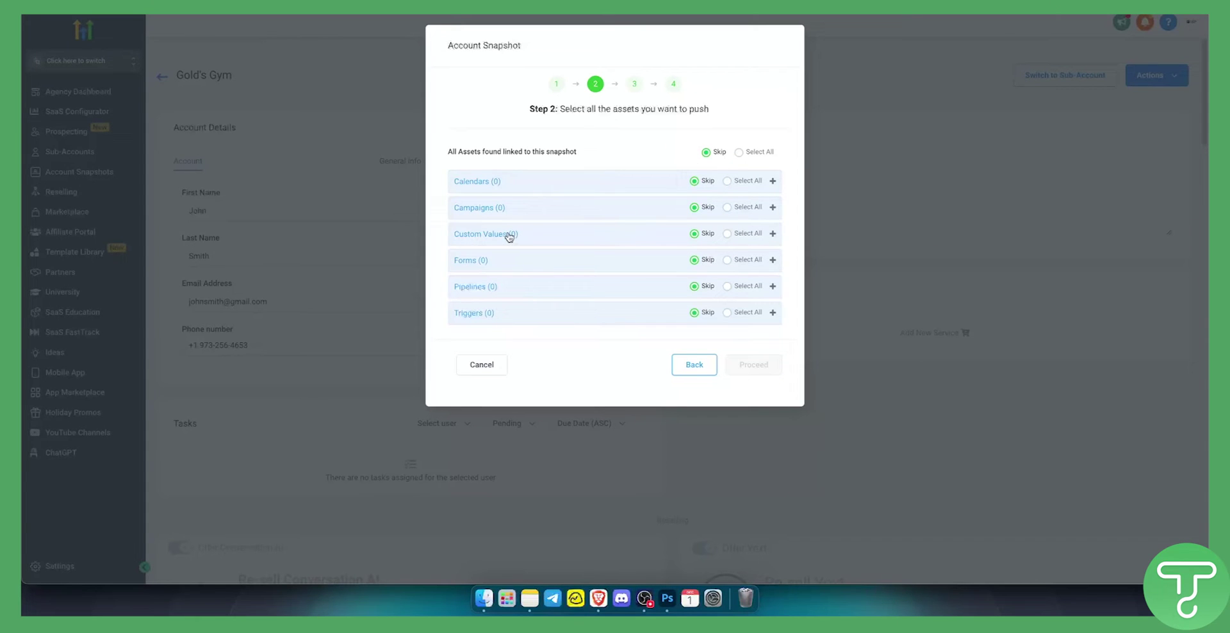
left_click(728, 235)
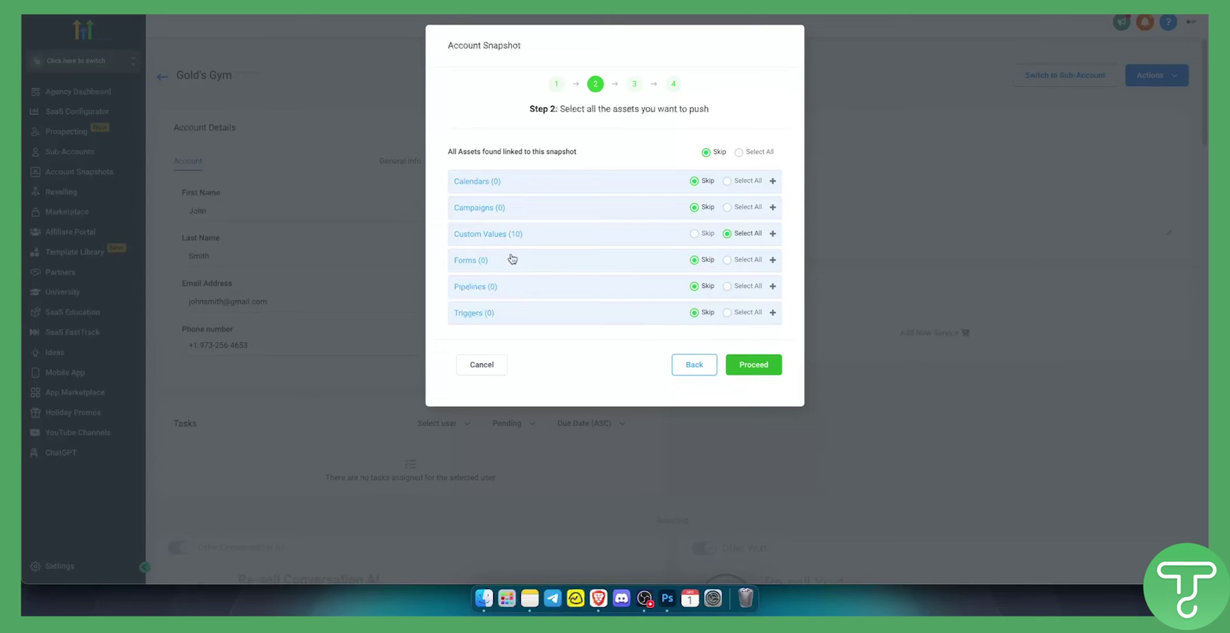
left_click(732, 263)
left_click(755, 367)
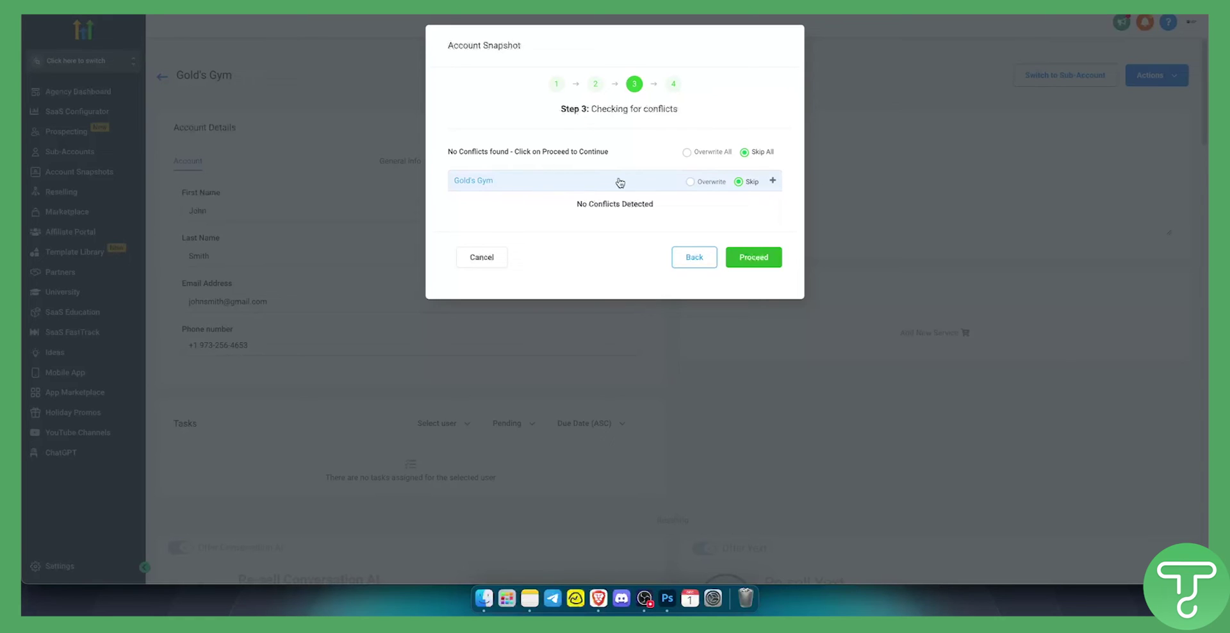
Set Gold's Gym to Overwrite and confirm the overwrite by entering 'Confirm'.
left_click(691, 181)
left_click(740, 183)
left_click(697, 183)
left_click(756, 260)
left_click(642, 190)
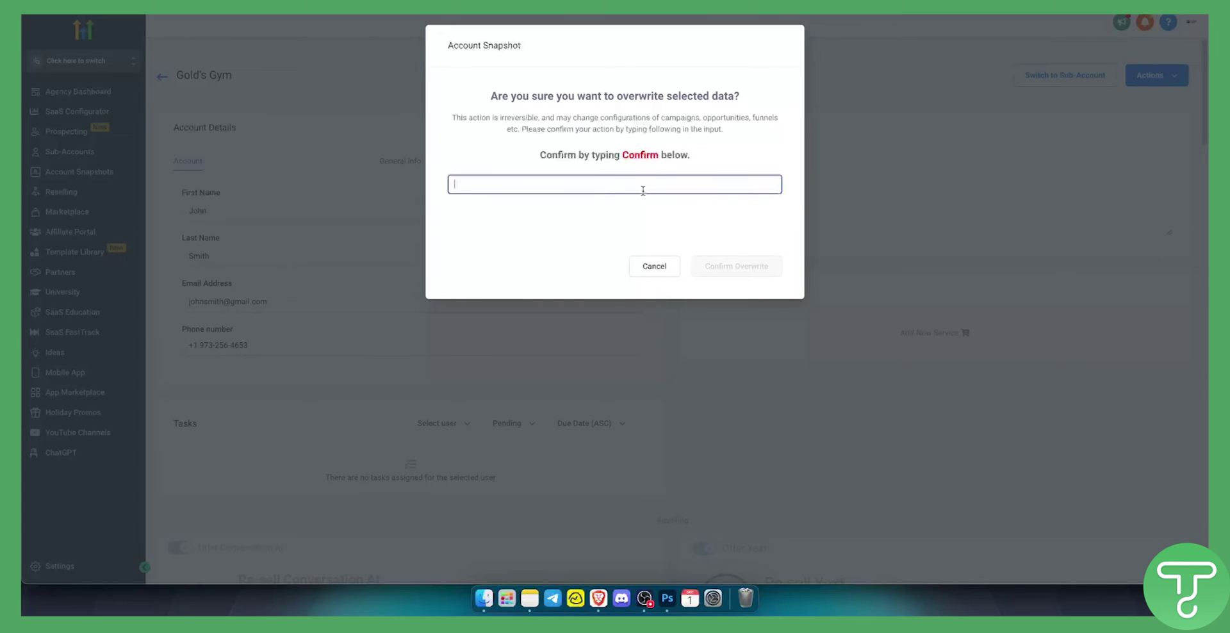
type("Confirm")
left_click(739, 268)
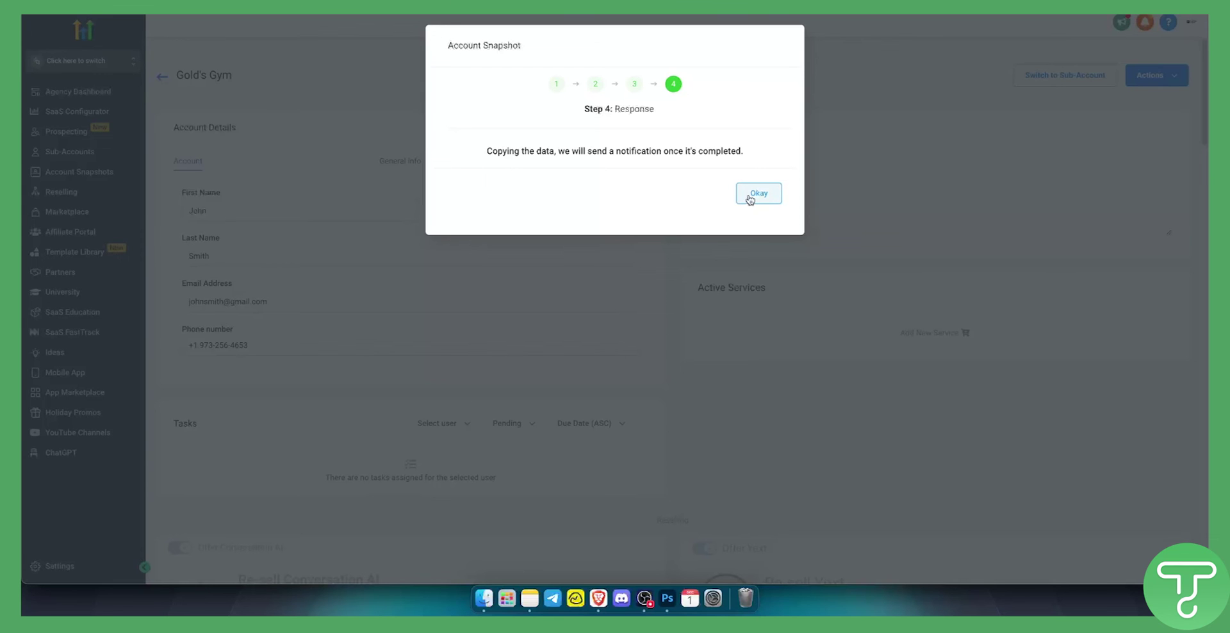
Dismiss the Step 4 Response dialog with Okay.
left_click(750, 195)
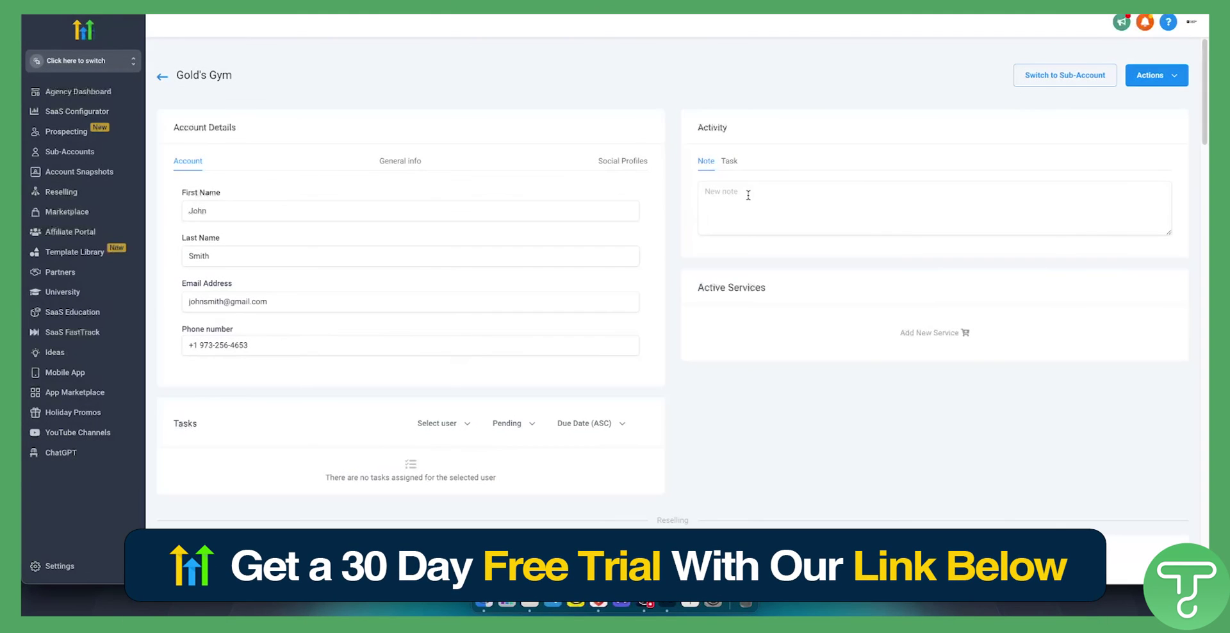